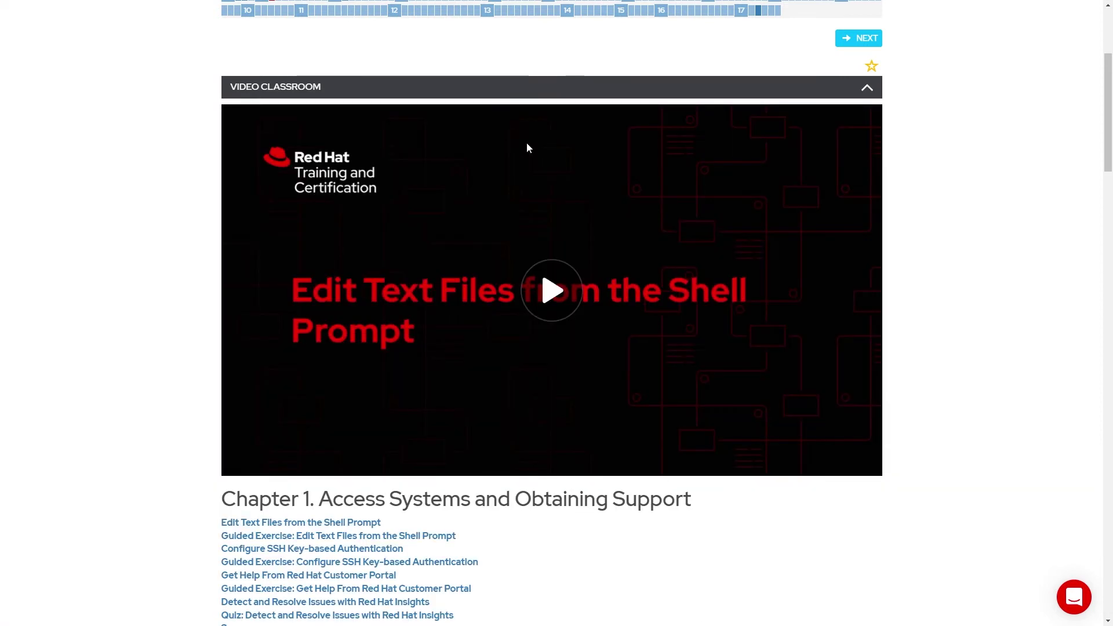
Play the Edit Text Files lesson video.
left_click(560, 314)
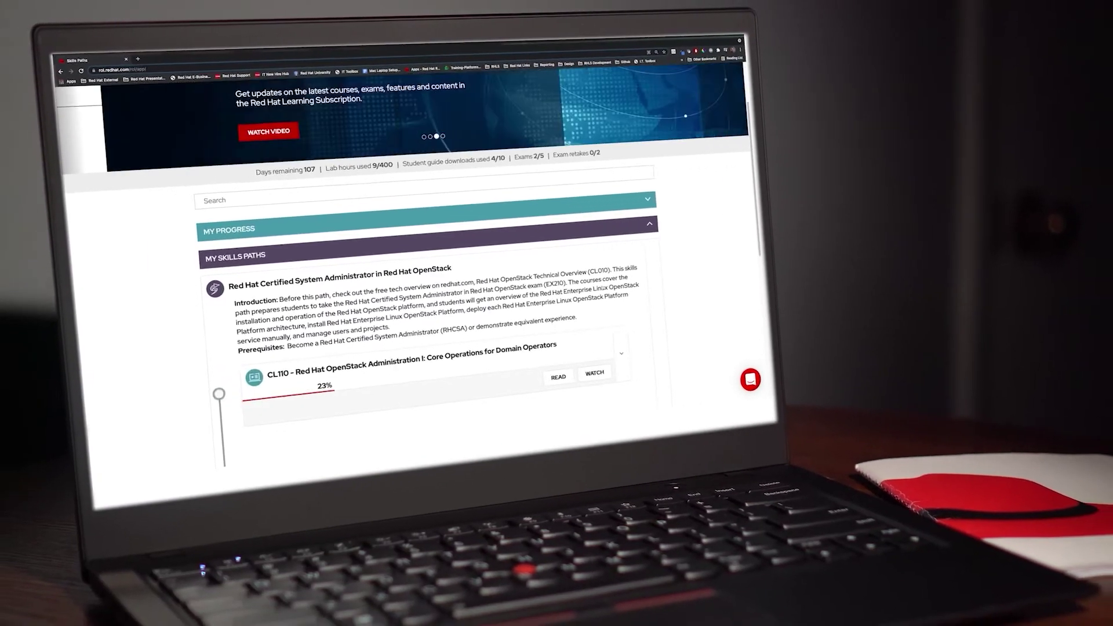
scroll(427, 331, "down", 3)
scroll(426, 331, "down", 2)
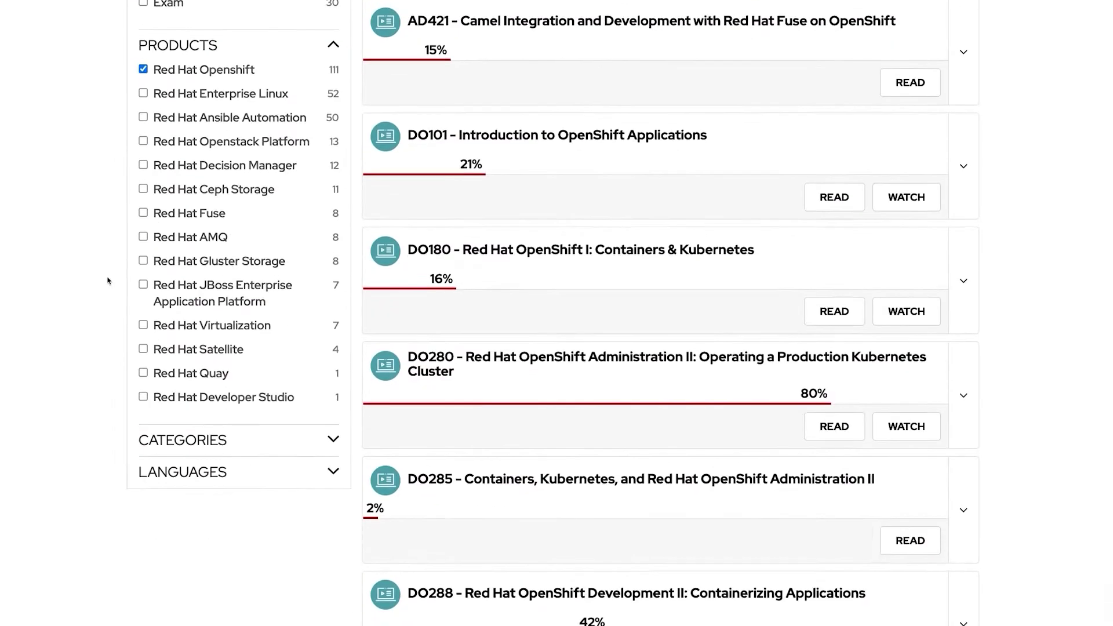
scroll(142, 341, "down", 3)
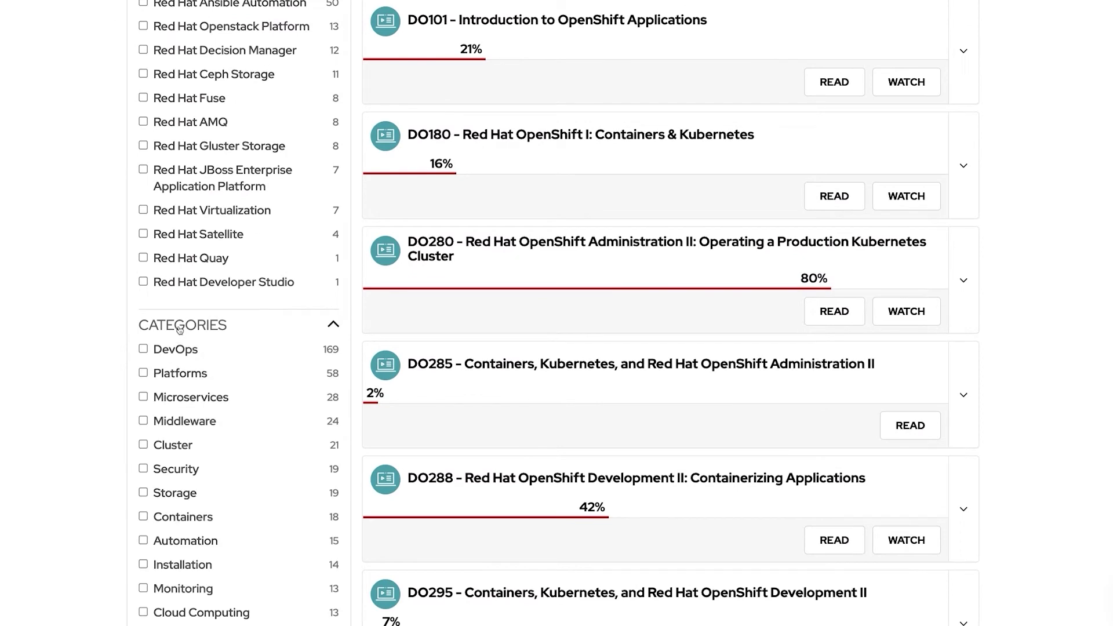
scroll(161, 331, "down", 1)
Filter the catalogue to DevOps courses and view the CL260EA course description and prerequisites.
left_click(144, 317)
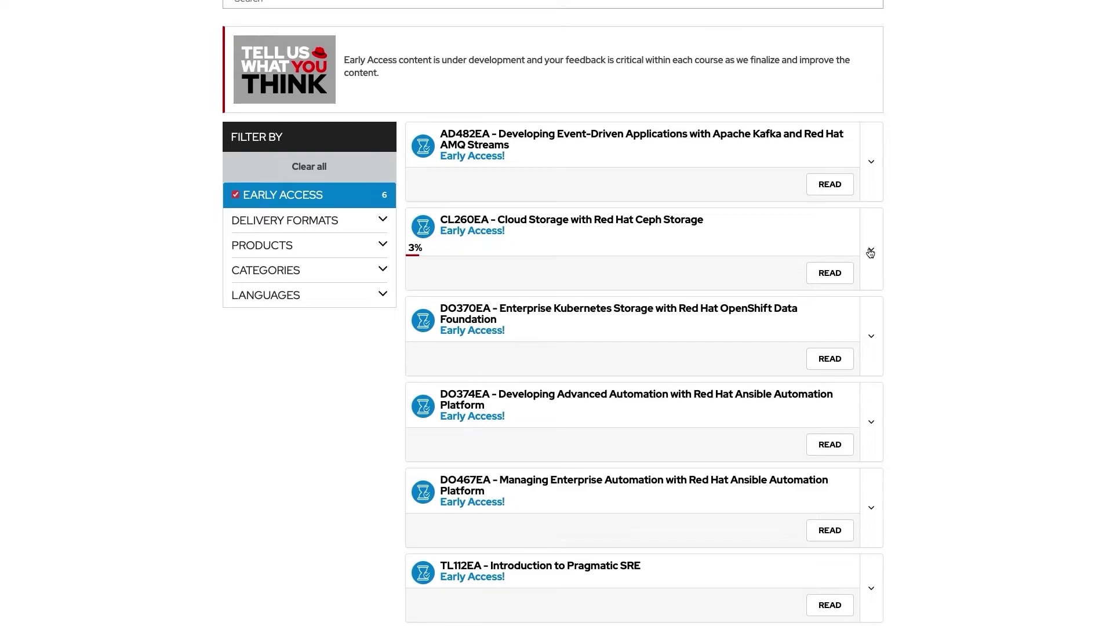
left_click(870, 253)
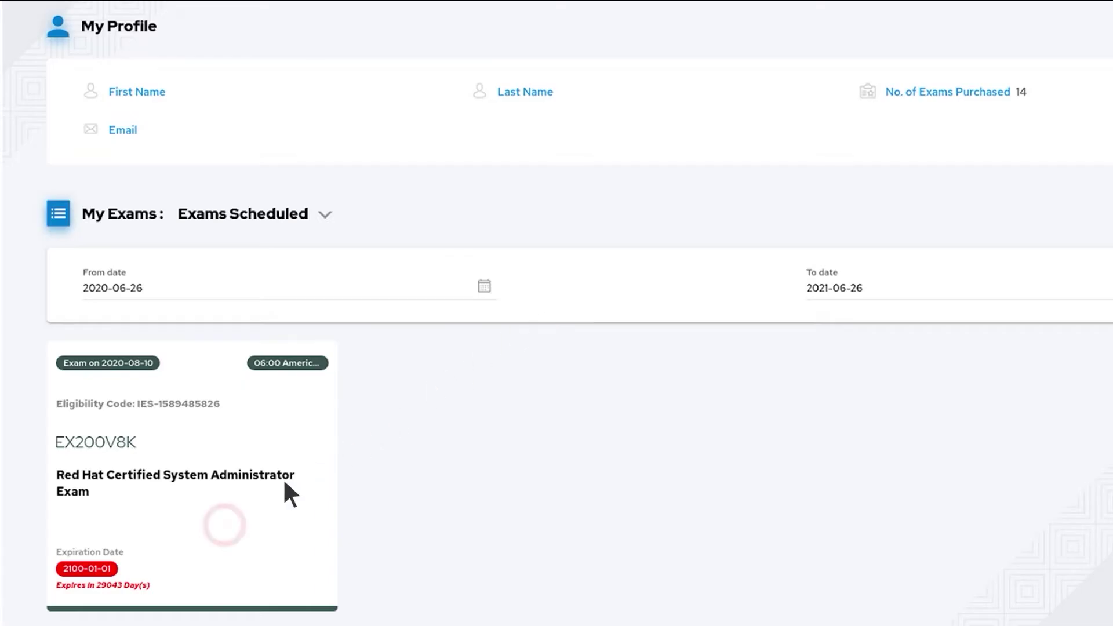